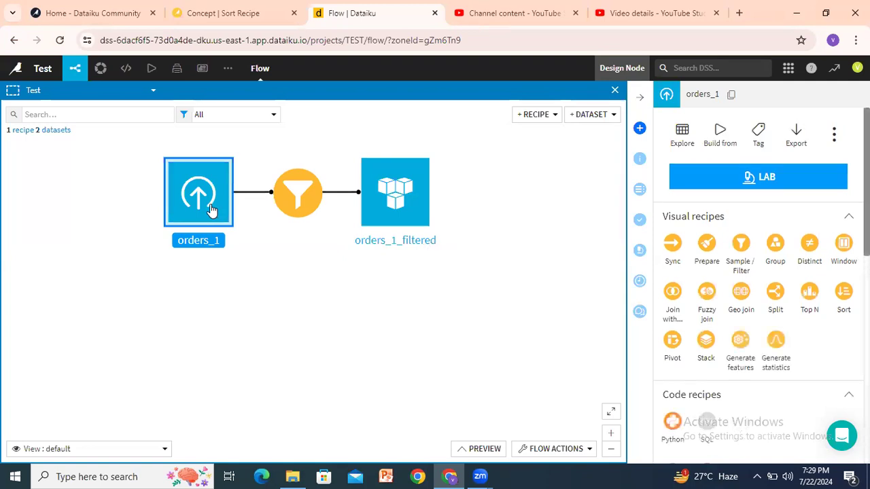
- Try sorting the orders_1 dataset view by tshirt_price and remove that sort again
{"action": "double_click", "coordinate": [190, 206]}
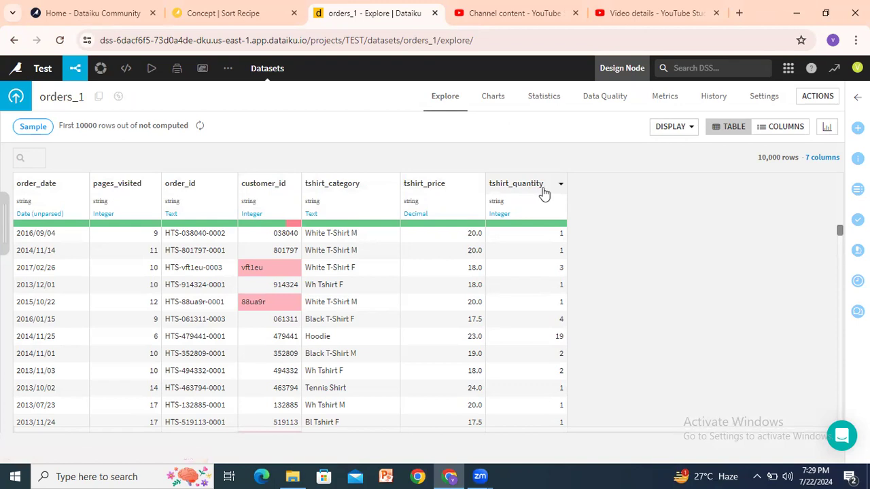
{"action": "left_click", "coordinate": [464, 193]}
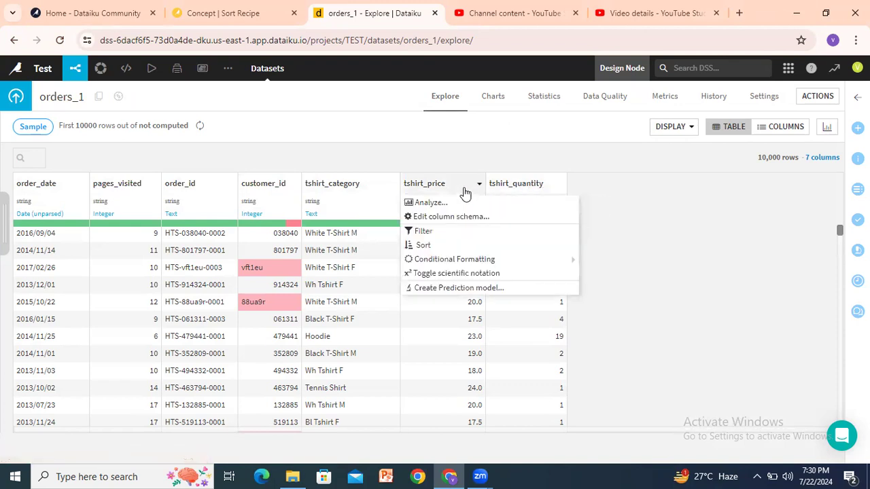
{"action": "left_click", "coordinate": [704, 210]}
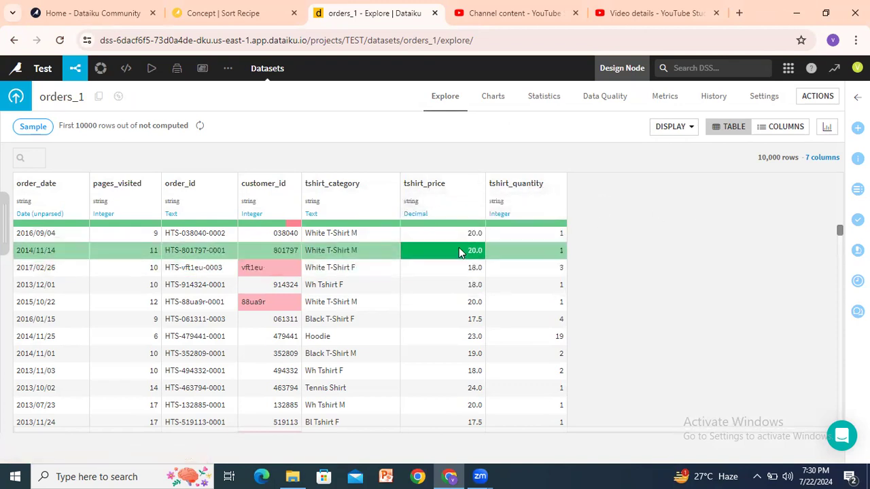
{"action": "left_click", "coordinate": [473, 185]}
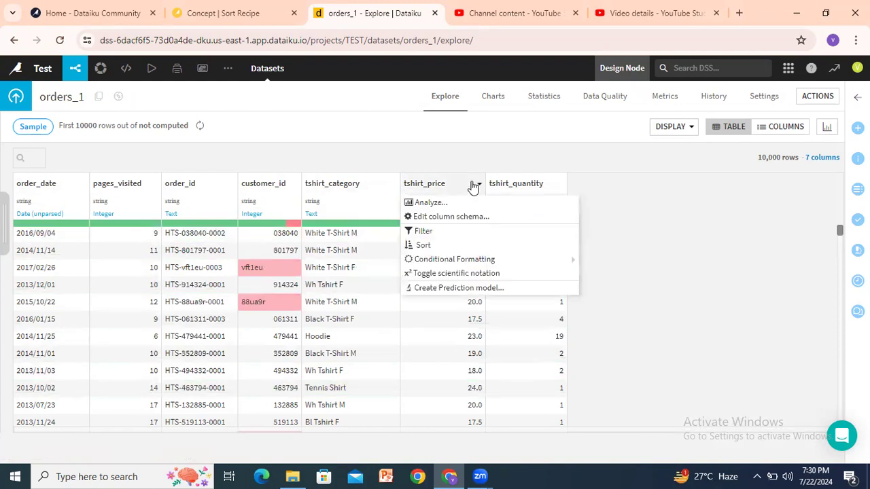
{"action": "left_click", "coordinate": [430, 246]}
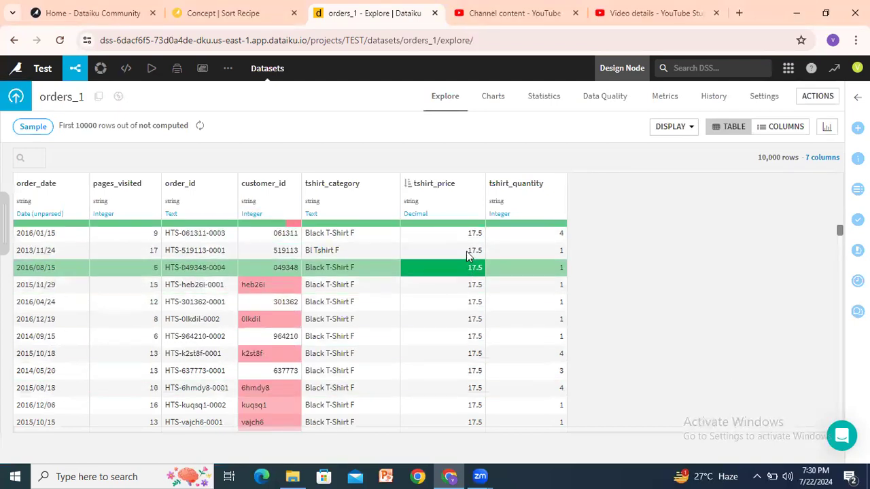
{"action": "left_click", "coordinate": [472, 184]}
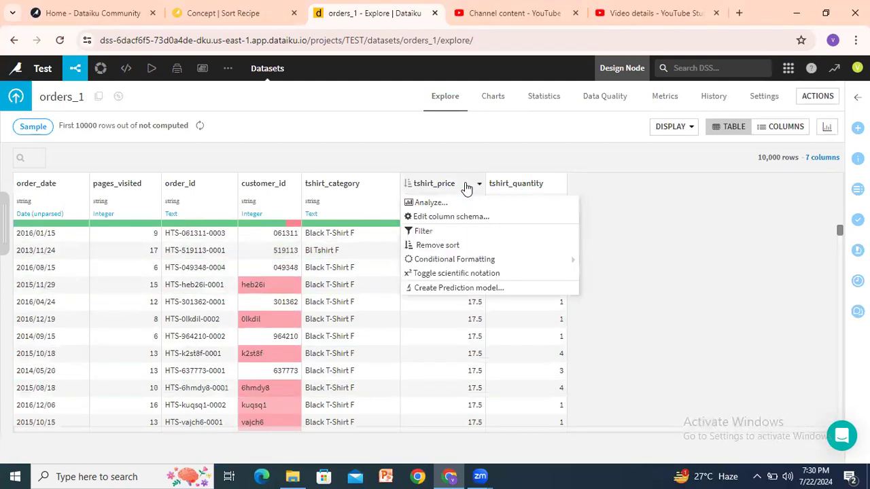
{"action": "left_click", "coordinate": [438, 246]}
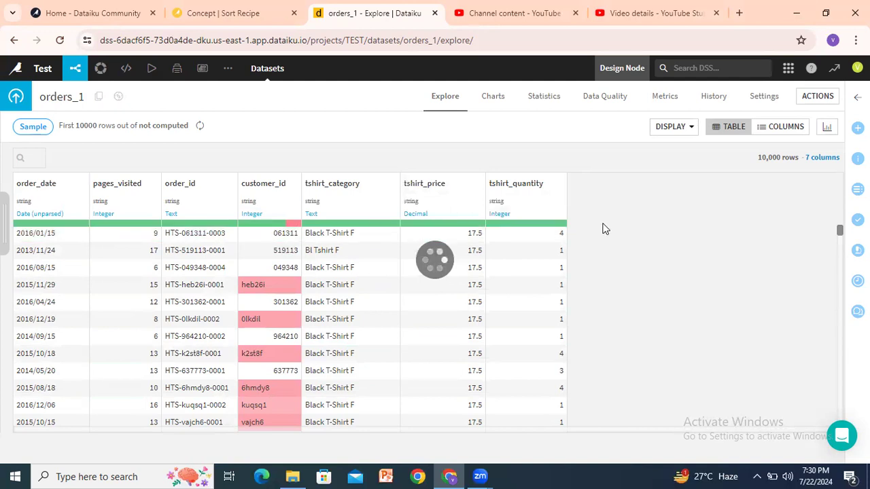
- From the flow, create a Sort recipe on orders_1 with output dataset orders_1_sorted, stored in dataiku-managed-storage as Parquet
{"action": "mouse_move", "coordinate": [75, 77]}
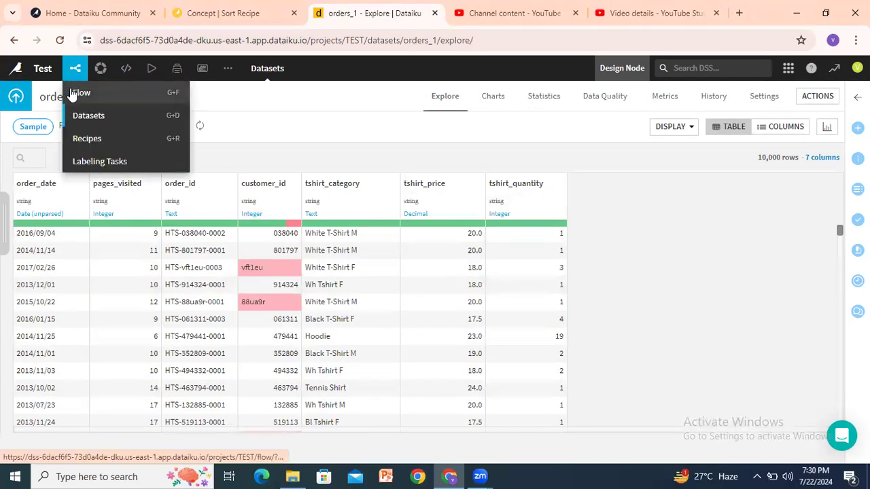
{"action": "left_click", "coordinate": [78, 93]}
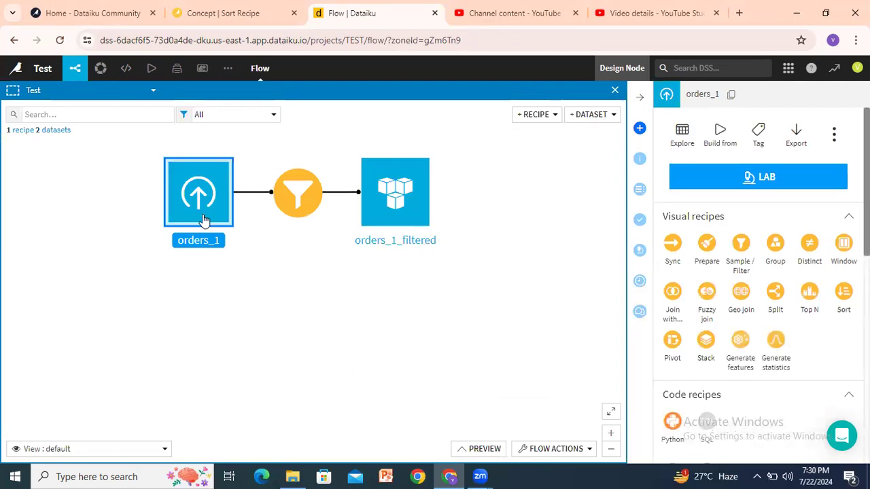
{"action": "left_click", "coordinate": [845, 294]}
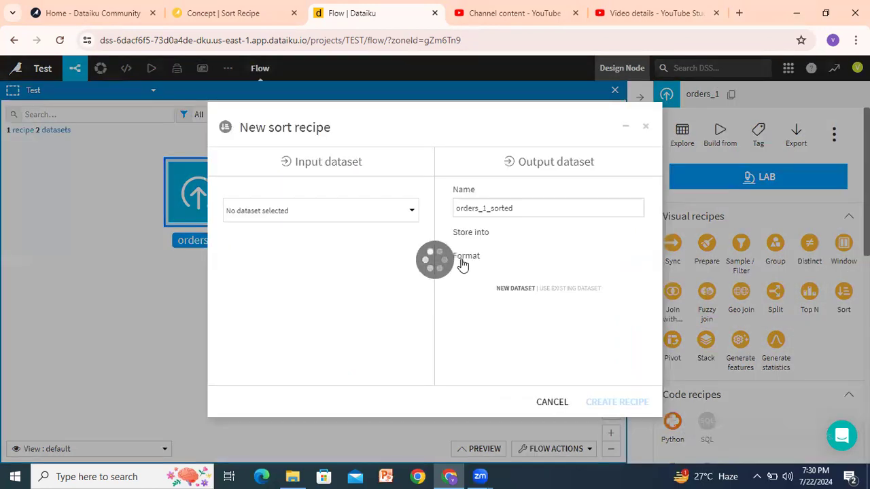
{"action": "left_click", "coordinate": [462, 234]}
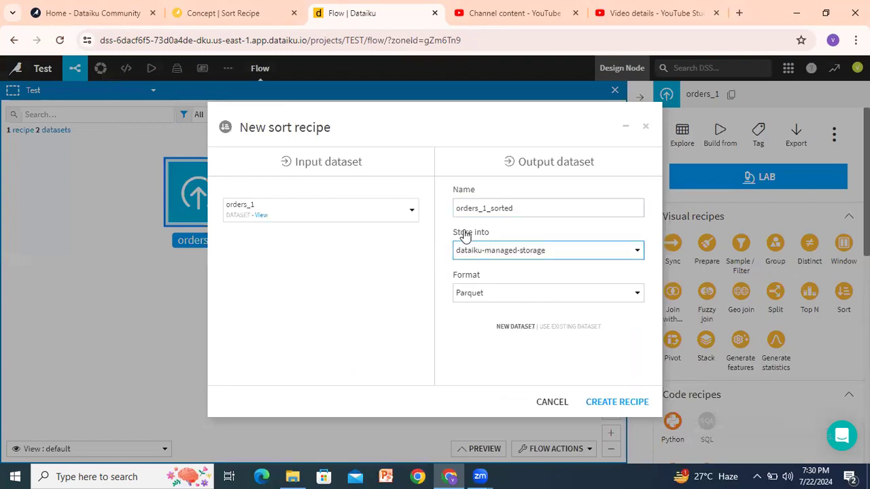
{"action": "left_click", "coordinate": [609, 403]}
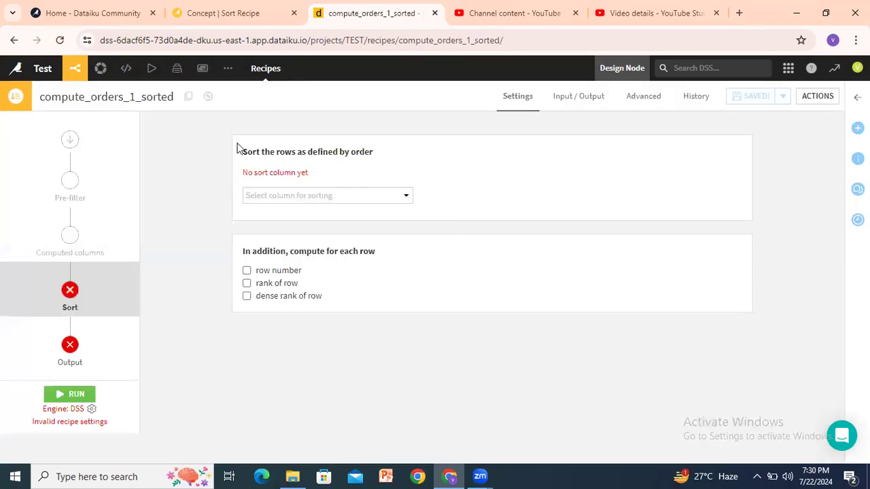
- Add tshirt_category as the first sort column and tshirt_price as the second
{"action": "left_click_drag", "start_coordinate": [249, 172], "coordinate": [297, 171]}
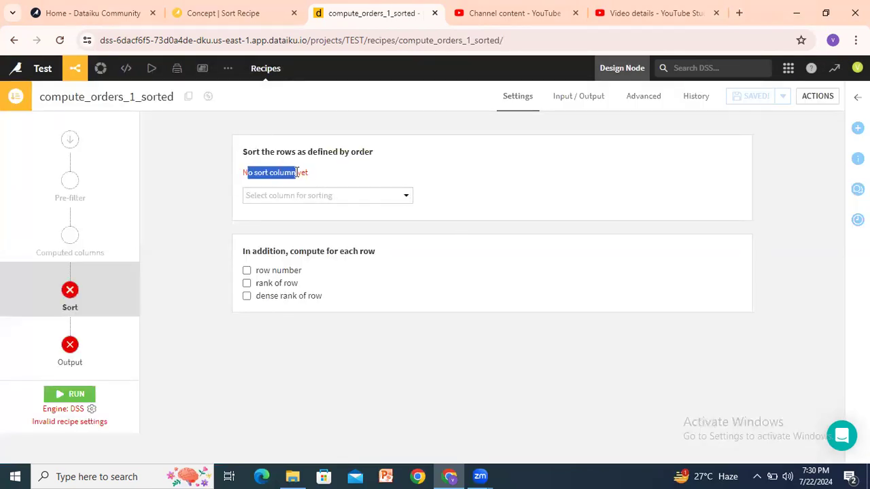
{"action": "left_click", "coordinate": [298, 172]}
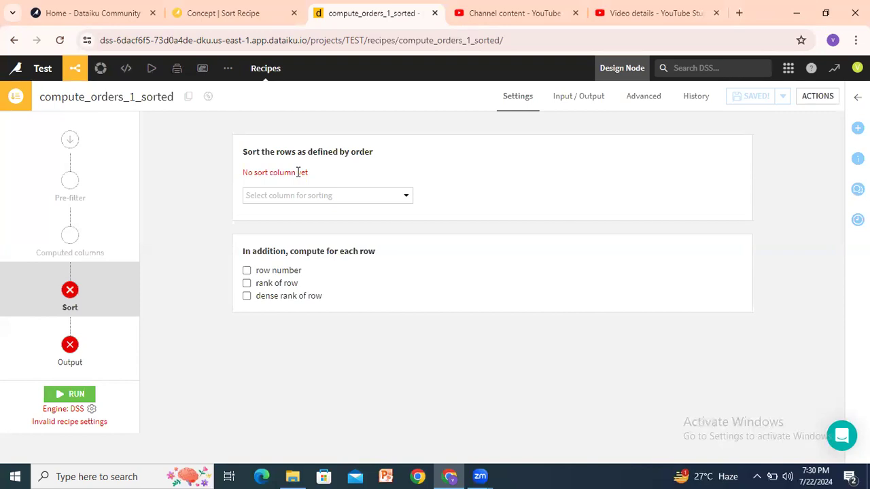
{"action": "left_click_drag", "start_coordinate": [258, 149], "coordinate": [338, 149]}
{"action": "left_click", "coordinate": [341, 149]}
{"action": "left_click", "coordinate": [322, 202]}
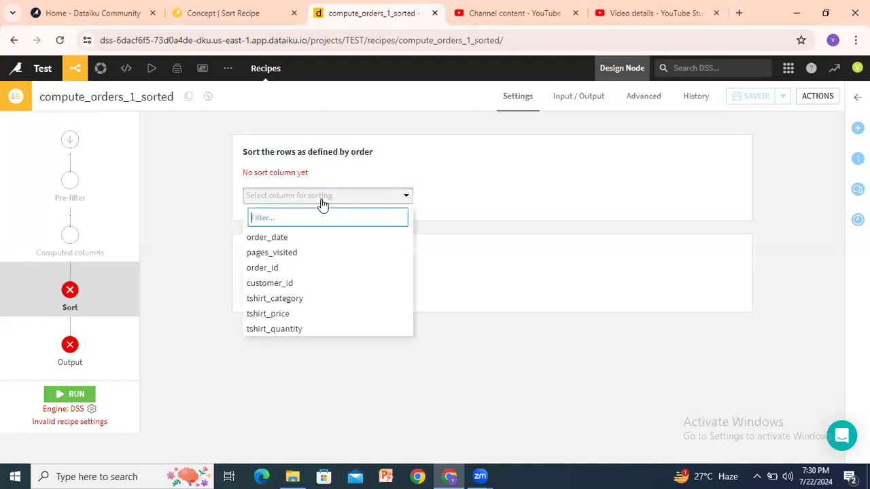
{"action": "left_click", "coordinate": [286, 302]}
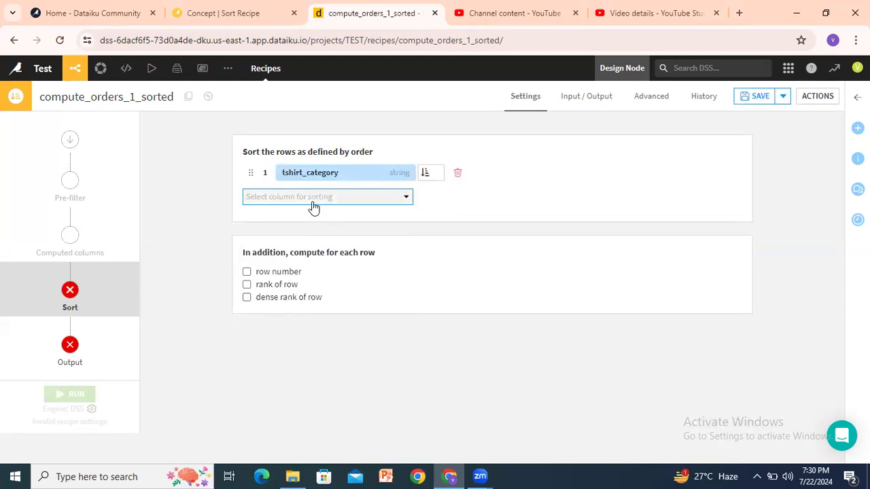
{"action": "left_click", "coordinate": [313, 197]}
{"action": "left_click", "coordinate": [278, 300]}
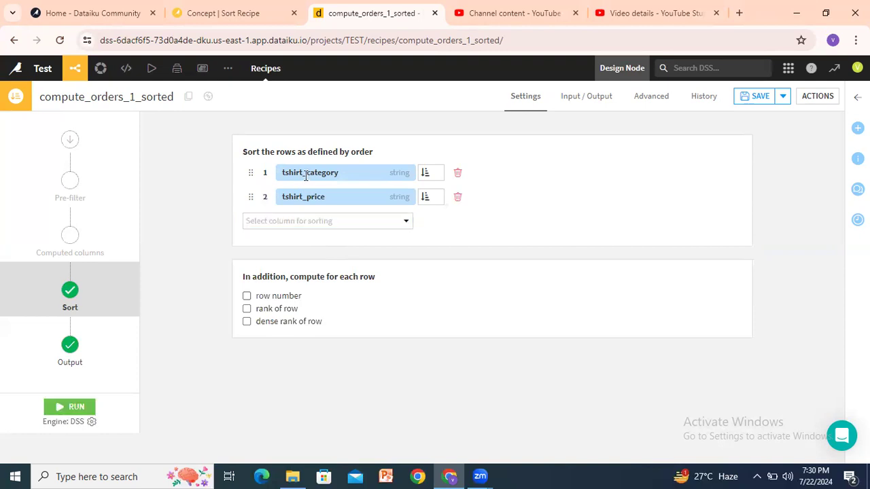
- Enable computing the row number, rank of row and dense rank of row for each row
{"action": "left_click_drag", "start_coordinate": [326, 171], "coordinate": [333, 173]}
{"action": "left_click", "coordinate": [316, 196]}
{"action": "left_click_drag", "start_coordinate": [269, 277], "coordinate": [294, 276]}
{"action": "left_click", "coordinate": [319, 276]}
{"action": "left_click_drag", "start_coordinate": [258, 279], "coordinate": [338, 277]}
{"action": "left_click", "coordinate": [352, 280]}
{"action": "left_click", "coordinate": [246, 297]}
{"action": "left_click", "coordinate": [246, 309]}
- Set the sort order to ascending for tshirt_category and descending for tshirt_price
{"action": "left_click", "coordinate": [433, 174]}
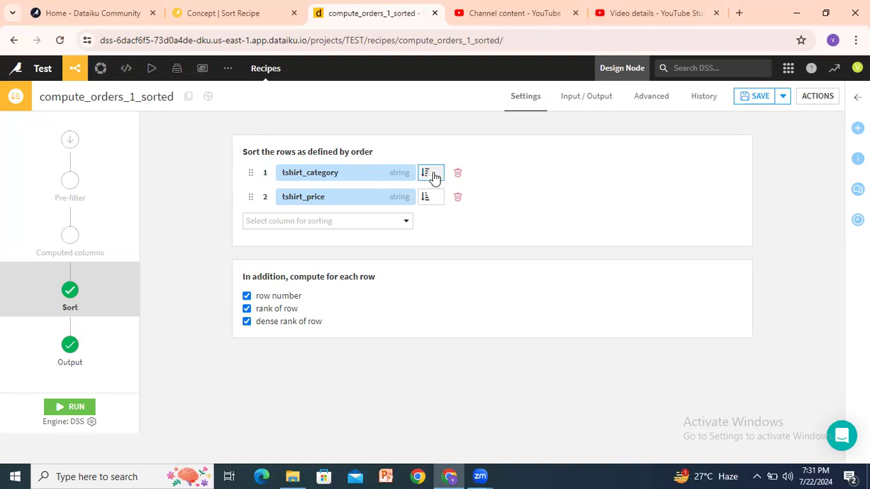
{"action": "left_click", "coordinate": [426, 197]}
{"action": "left_click_drag", "start_coordinate": [316, 173], "coordinate": [337, 173]}
{"action": "left_click", "coordinate": [324, 173]}
{"action": "left_click_drag", "start_coordinate": [315, 173], "coordinate": [328, 173]}
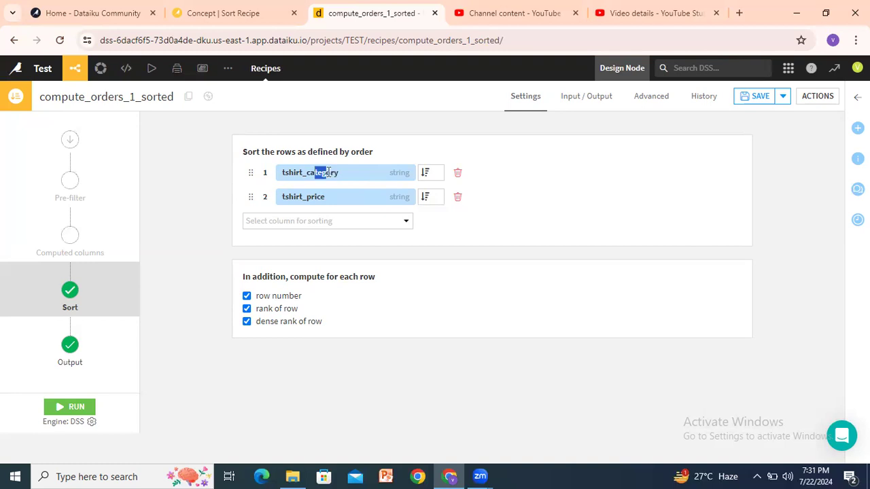
{"action": "left_click", "coordinate": [430, 173]}
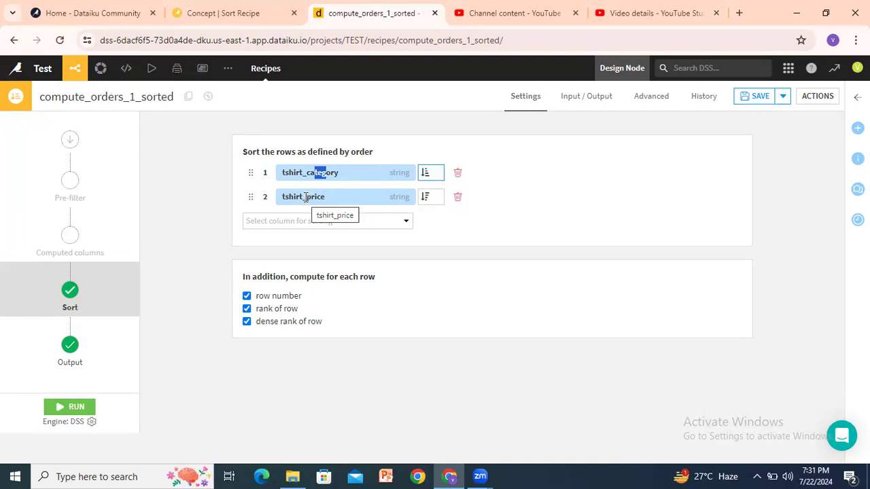
{"action": "left_click", "coordinate": [291, 253]}
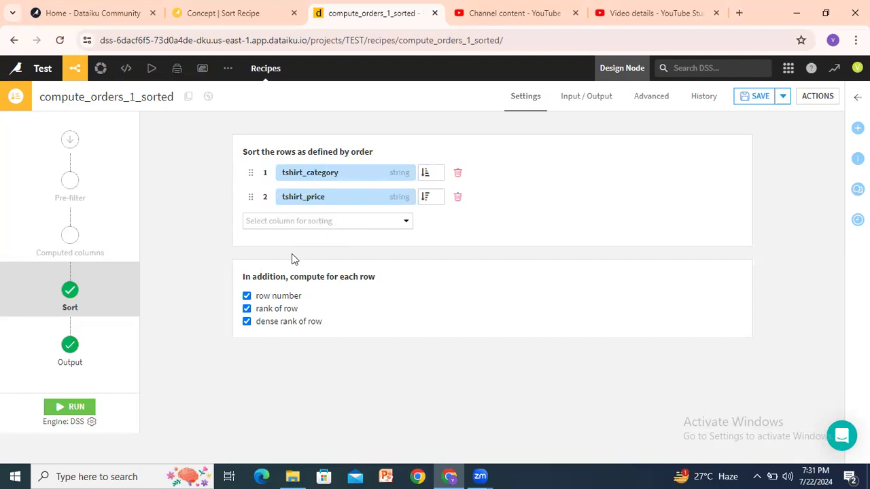
- Run the Sort recipe to build orders_1_sorted and review its output column names
{"action": "left_click_drag", "start_coordinate": [297, 172], "coordinate": [331, 171]}
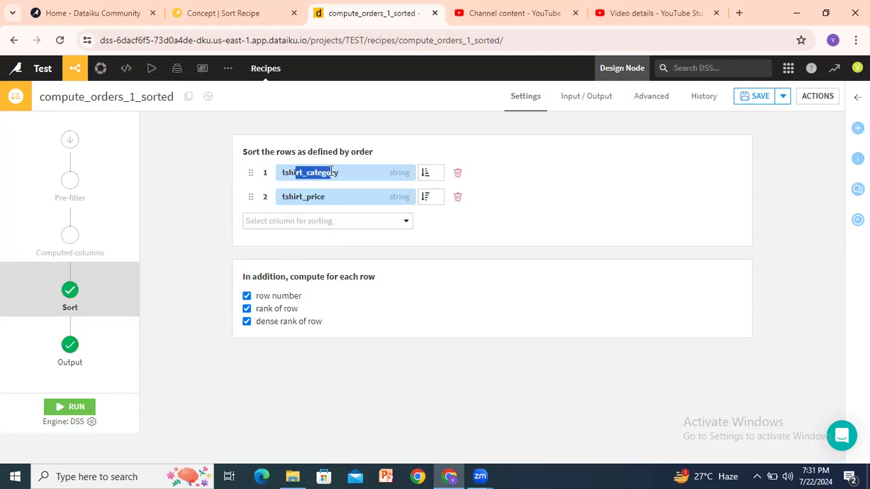
{"action": "left_click_drag", "start_coordinate": [296, 198], "coordinate": [310, 199]}
{"action": "left_click", "coordinate": [310, 252]}
{"action": "left_click", "coordinate": [65, 409]}
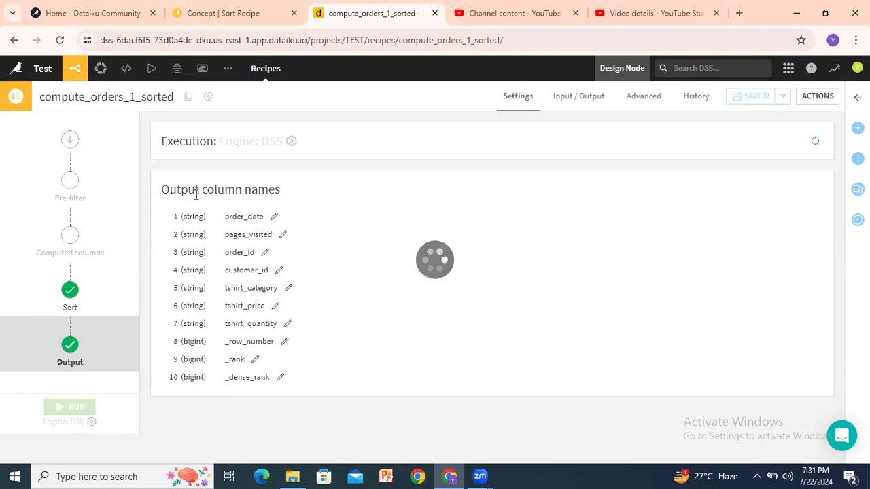
{"action": "scroll", "coordinate": [297, 317], "scroll_direction": "down", "scroll_amount": 1}
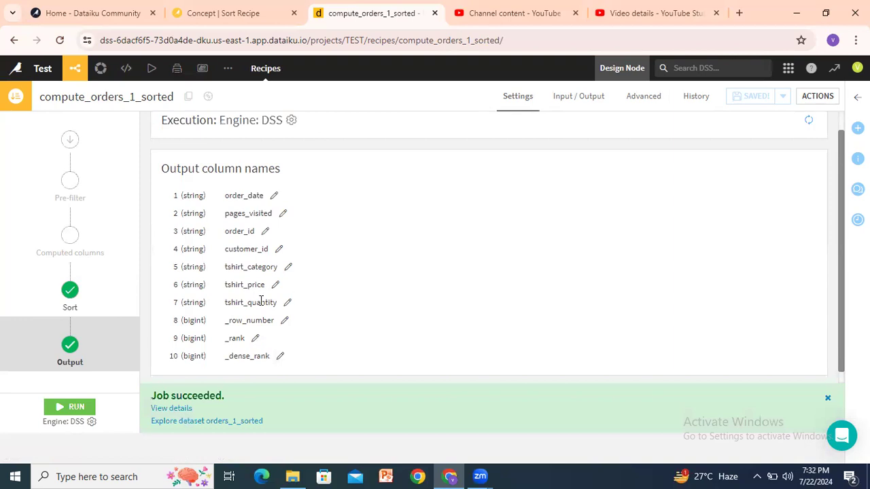
- Open the orders_1_sorted dataset from the flow and examine how its rows are sorted
{"action": "mouse_move", "coordinate": [78, 68]}
{"action": "left_click", "coordinate": [77, 91]}
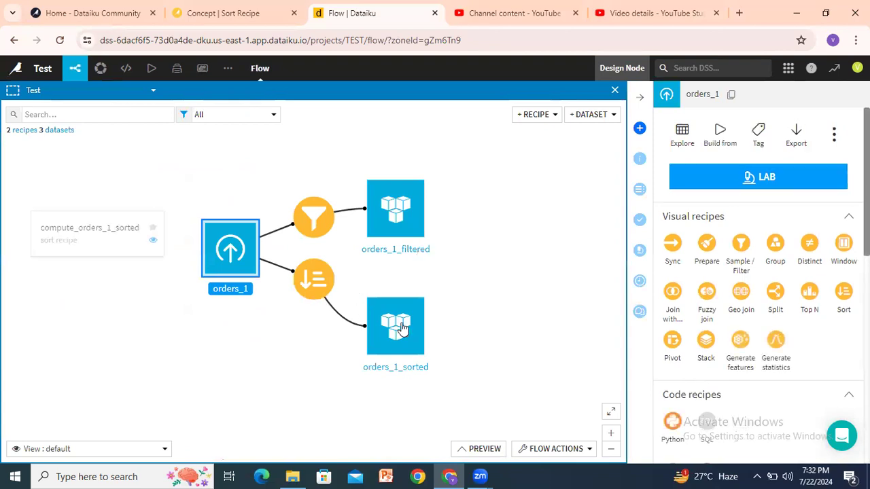
{"action": "double_click", "coordinate": [401, 329]}
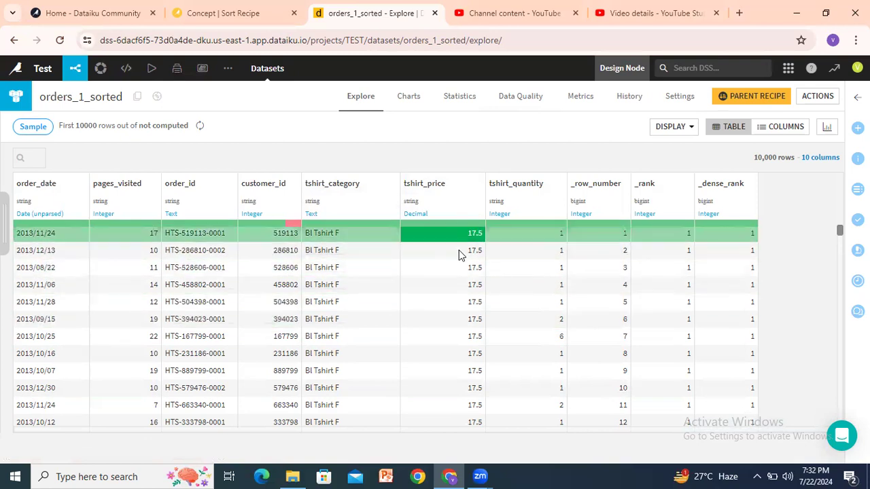
{"action": "scroll", "coordinate": [459, 288], "scroll_direction": "down", "scroll_amount": 8}
{"action": "scroll", "coordinate": [459, 297], "scroll_direction": "down", "scroll_amount": 3}
- Reopen the Sort recipe from the flow and check the sort direction of tshirt_price
{"action": "mouse_move", "coordinate": [76, 68]}
{"action": "left_click", "coordinate": [79, 95]}
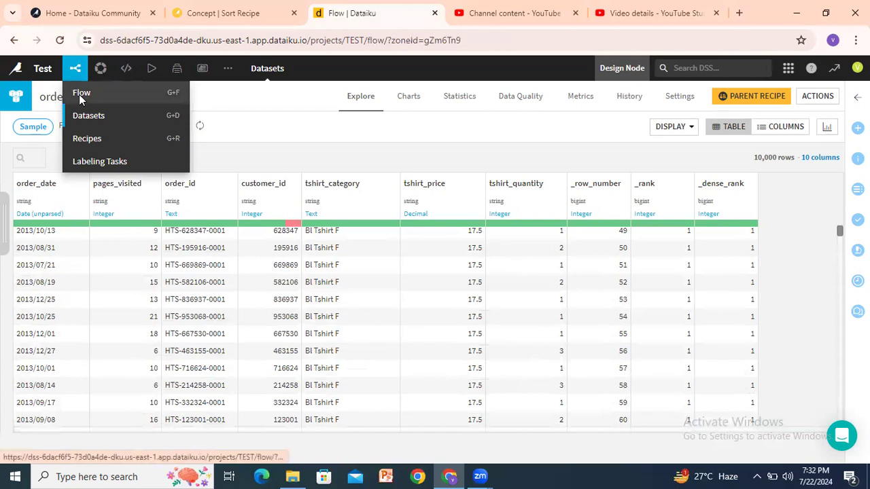
{"action": "double_click", "coordinate": [297, 275]}
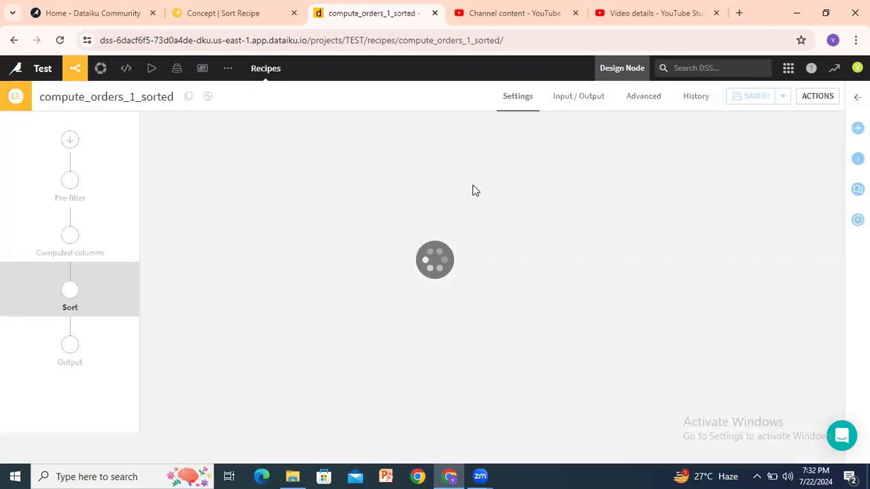
{"action": "left_click", "coordinate": [434, 197]}
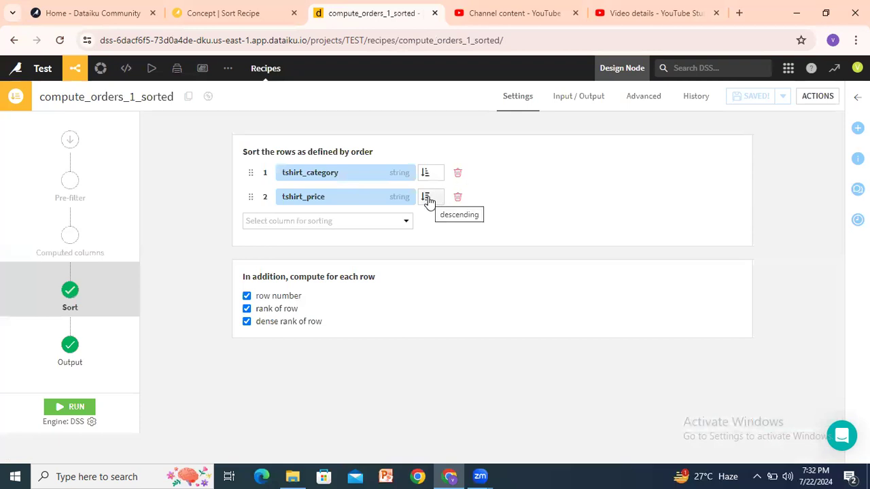
- Return to orders_1_sorted through the flow and examine its _row_number, _rank and _dense_rank columns
{"action": "mouse_move", "coordinate": [76, 70]}
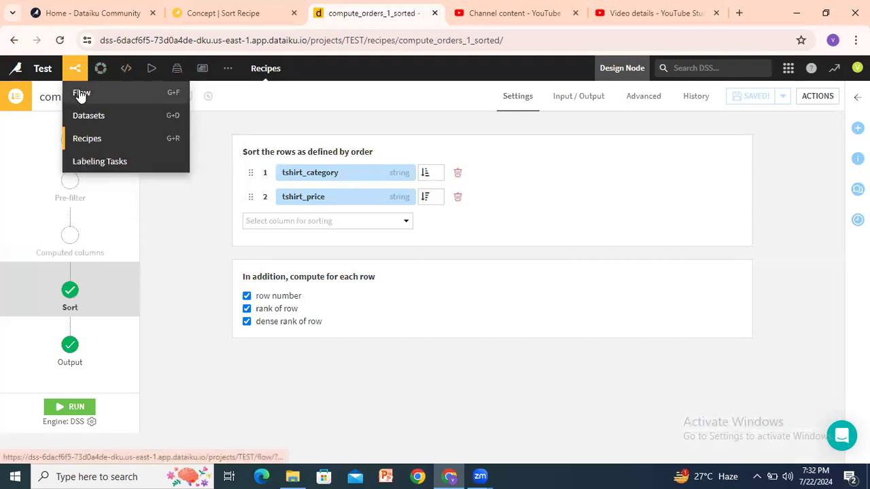
{"action": "left_click", "coordinate": [77, 89]}
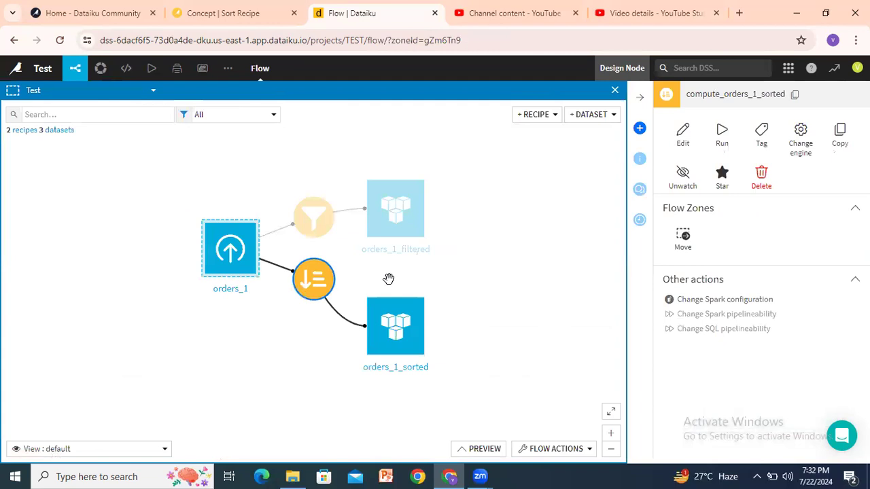
{"action": "double_click", "coordinate": [407, 351]}
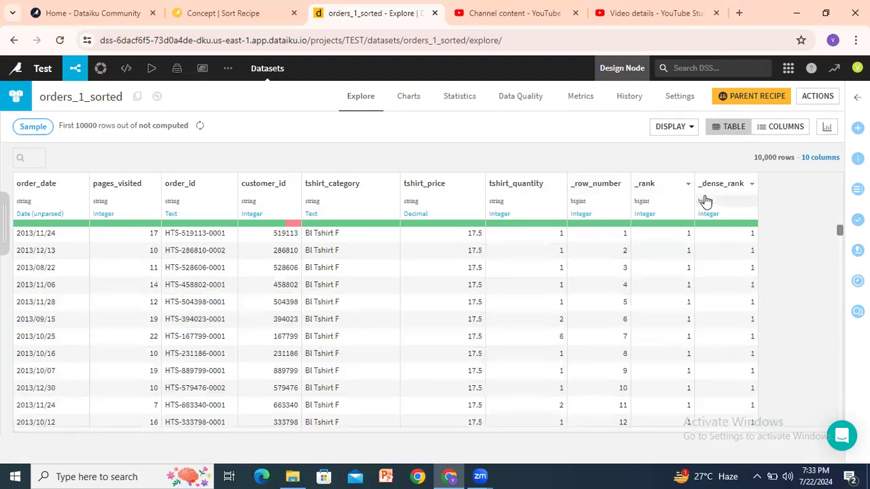
{"action": "left_click", "coordinate": [712, 289]}
{"action": "left_click", "coordinate": [679, 301]}
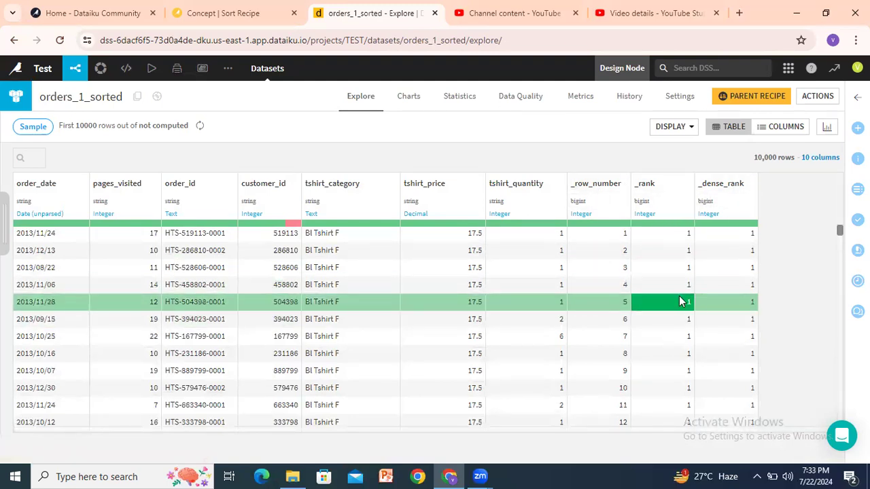
{"action": "left_click", "coordinate": [749, 289]}
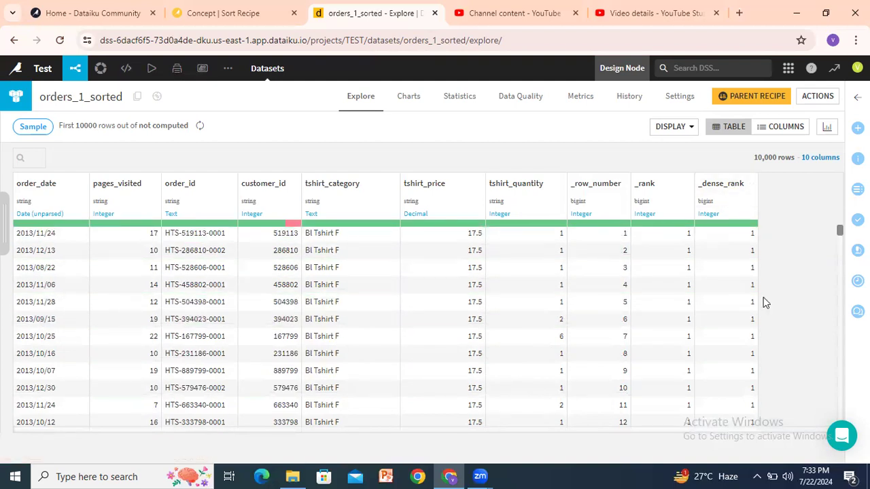
{"action": "scroll", "coordinate": [676, 318], "scroll_direction": "down", "scroll_amount": 15}
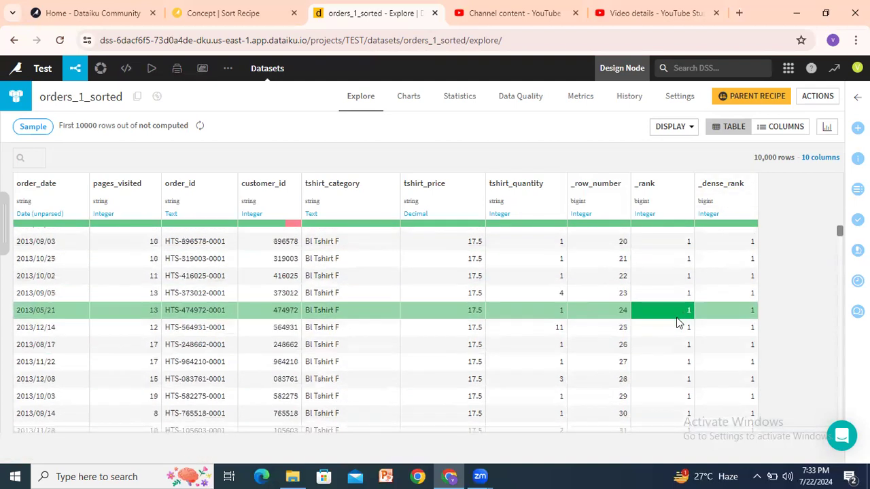
- Find where tshirt_category switches from Bl Tshirt F to Bl Tshirt M and compare the _rank and _dense_rank values there
{"action": "scroll", "coordinate": [676, 317], "scroll_direction": "down", "scroll_amount": 10}
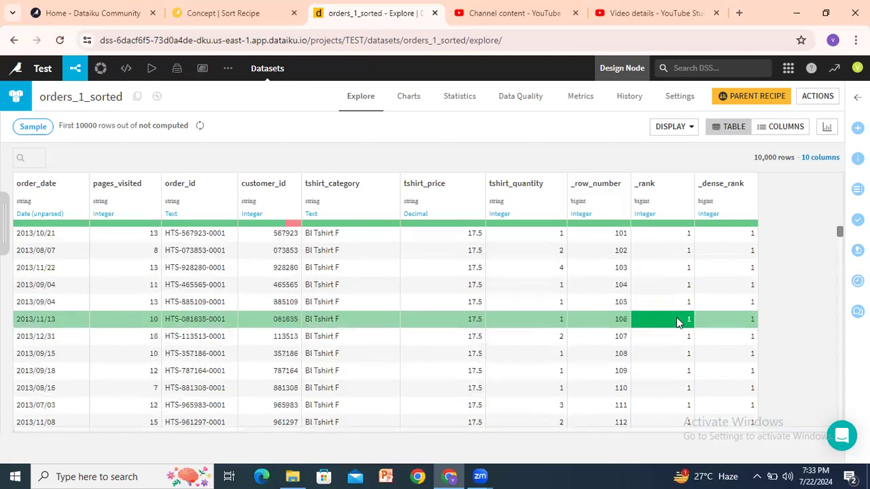
{"action": "scroll", "coordinate": [676, 317], "scroll_direction": "down", "scroll_amount": 5}
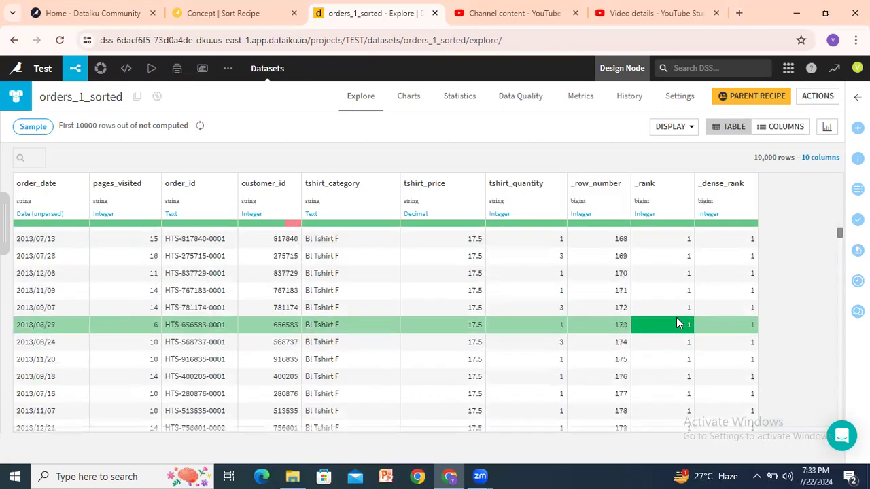
{"action": "scroll", "coordinate": [676, 317], "scroll_direction": "down", "scroll_amount": 10}
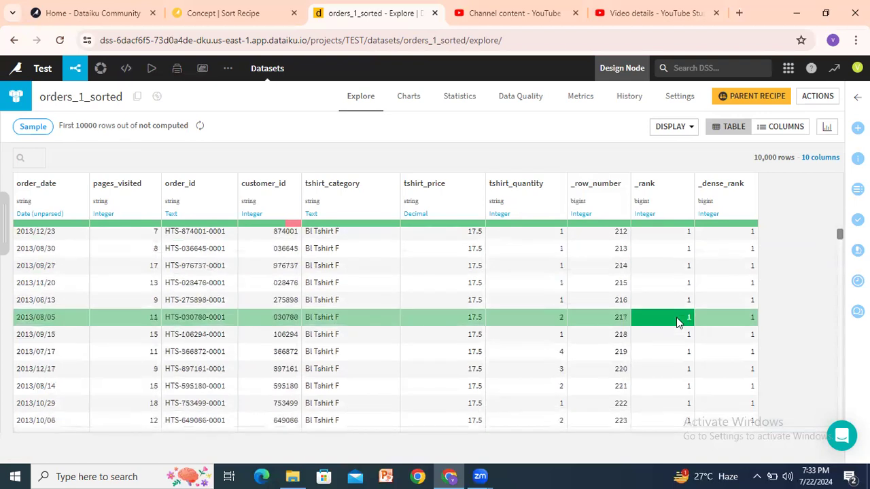
{"action": "scroll", "coordinate": [676, 319], "scroll_direction": "down", "scroll_amount": 5}
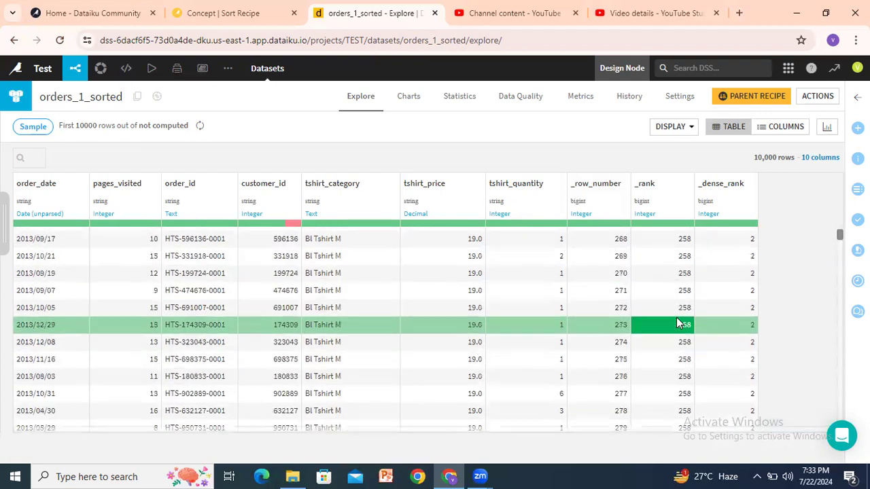
{"action": "scroll", "coordinate": [676, 317], "scroll_direction": "up", "scroll_amount": 4}
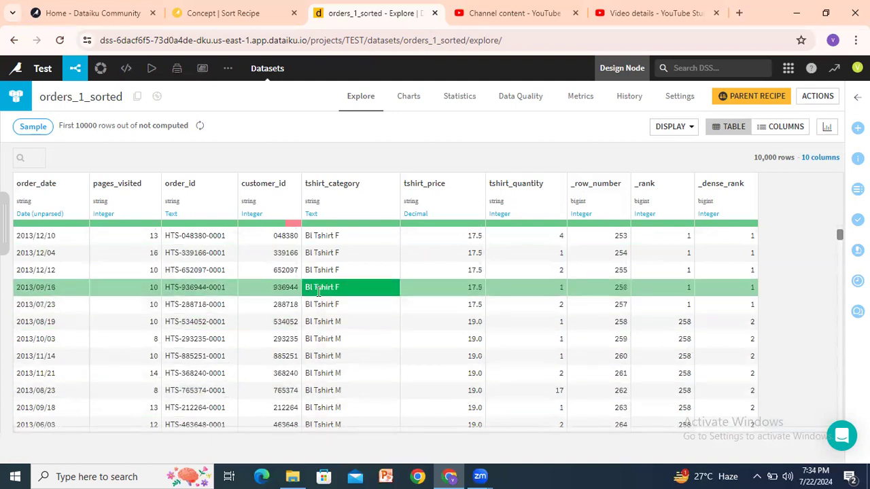
{"action": "left_click_drag", "start_coordinate": [305, 304], "coordinate": [343, 322]}
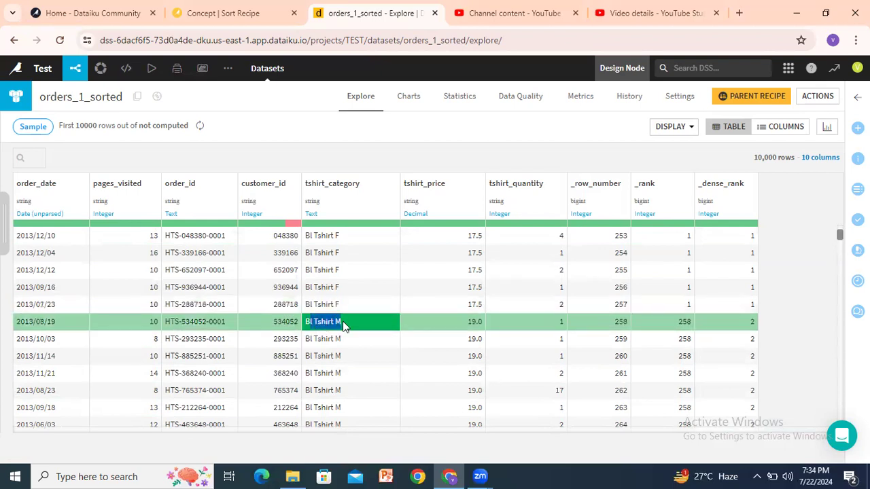
{"action": "left_click", "coordinate": [683, 322]}
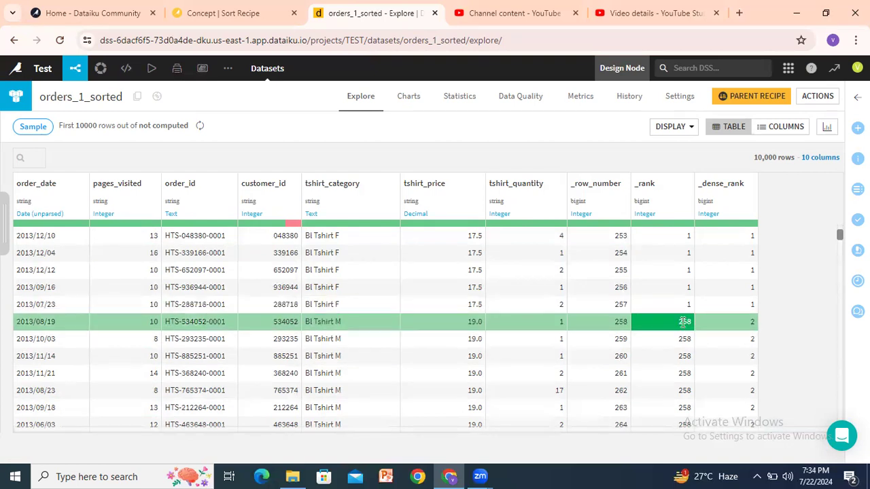
{"action": "left_click", "coordinate": [743, 324]}
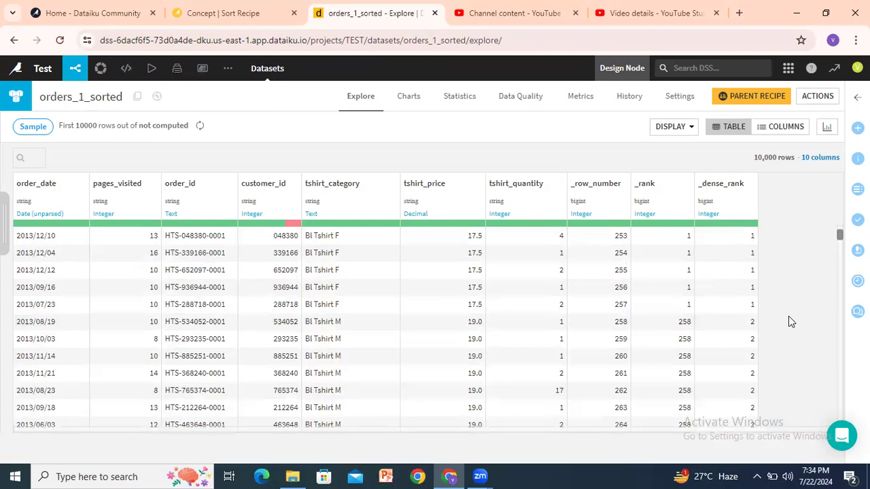
- Look briefly at further rows of orders_1_sorted, then return to its first rows
{"action": "scroll", "coordinate": [788, 322], "scroll_direction": "down", "scroll_amount": 10}
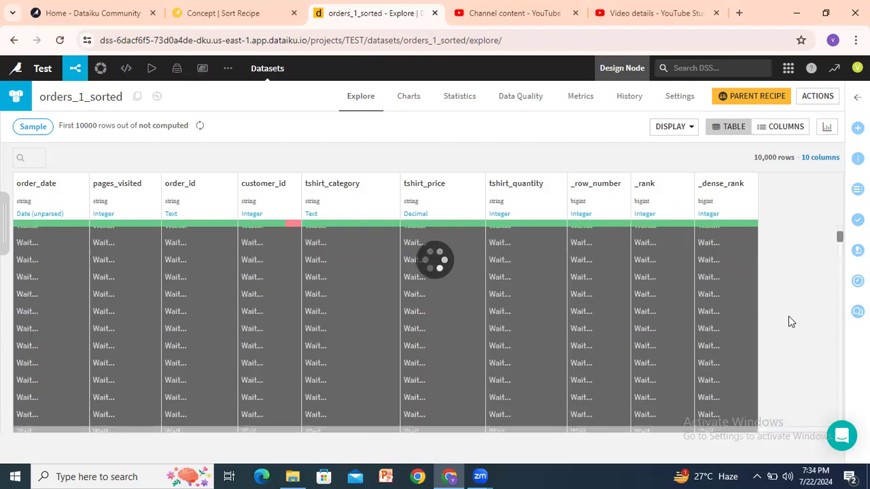
{"action": "scroll", "coordinate": [788, 322], "scroll_direction": "up", "scroll_amount": 10}
{"action": "scroll", "coordinate": [790, 321], "scroll_direction": "up", "scroll_amount": 15}
{"action": "scroll", "coordinate": [790, 321], "scroll_direction": "up", "scroll_amount": 5}
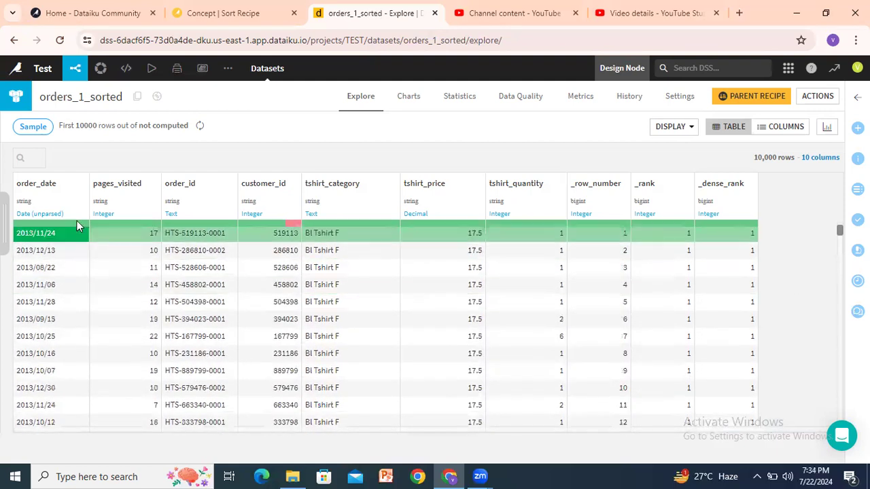